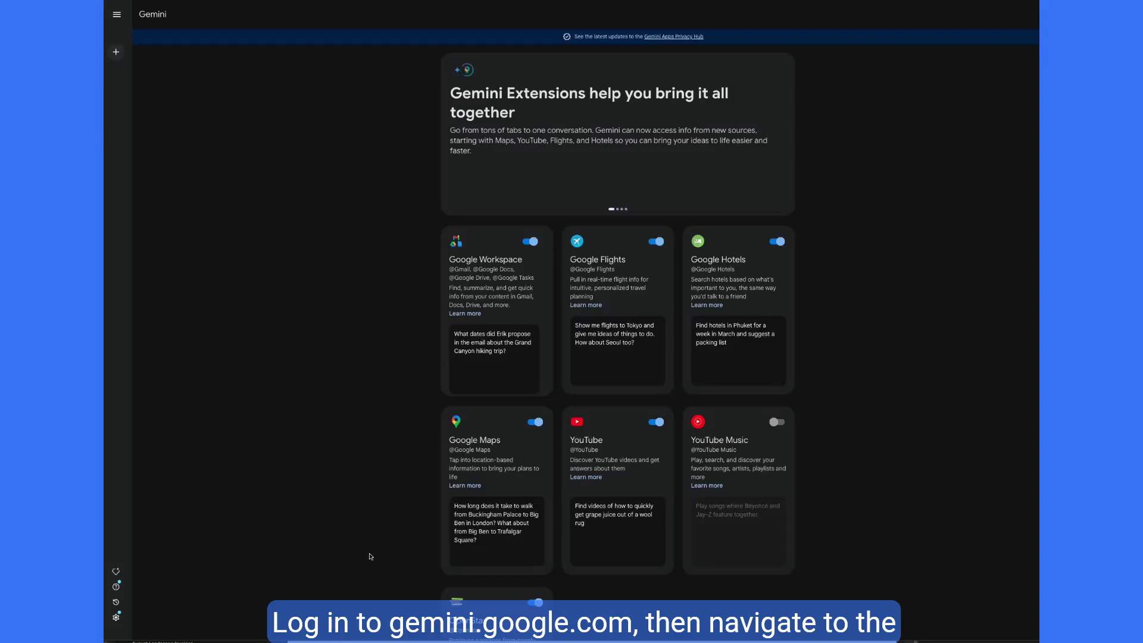
pyautogui.click(117, 618)
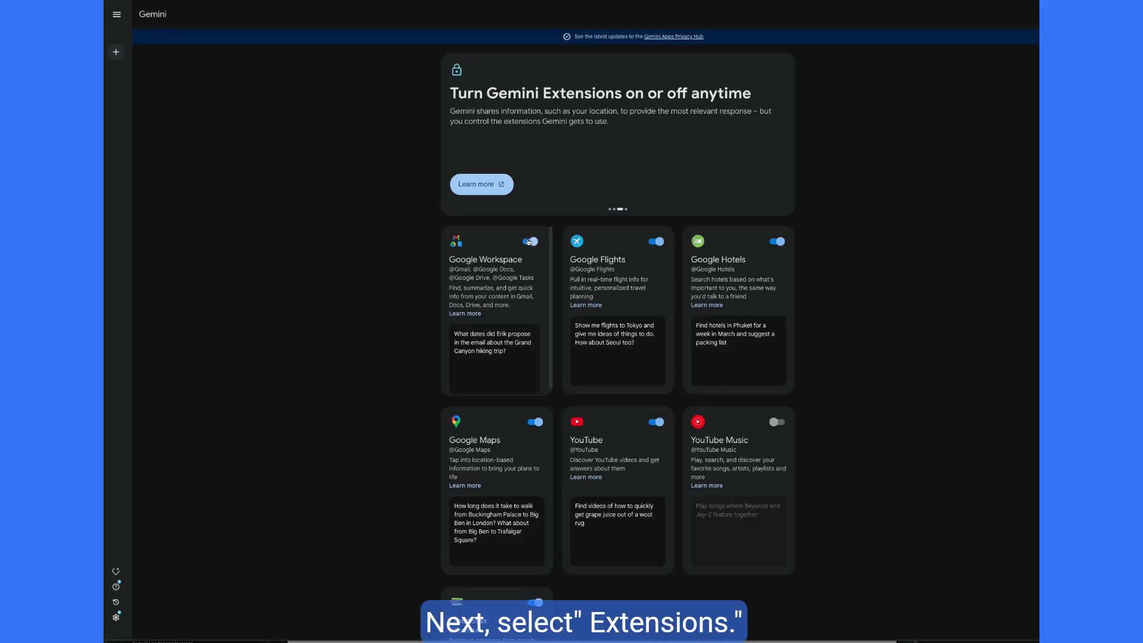
pyautogui.click(530, 243)
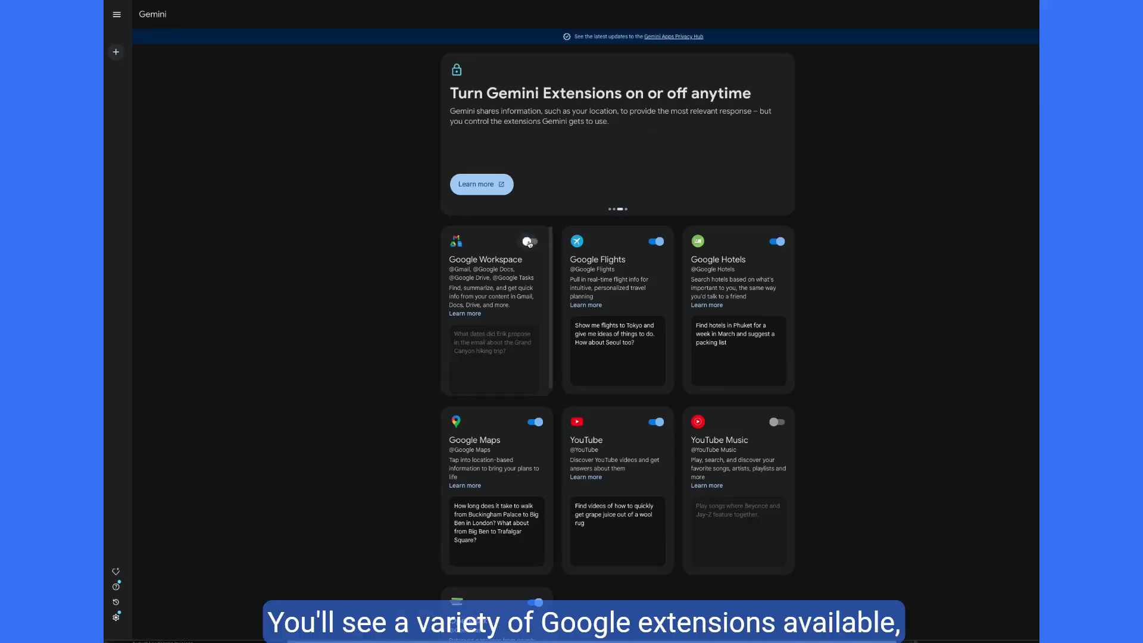
pyautogui.click(530, 244)
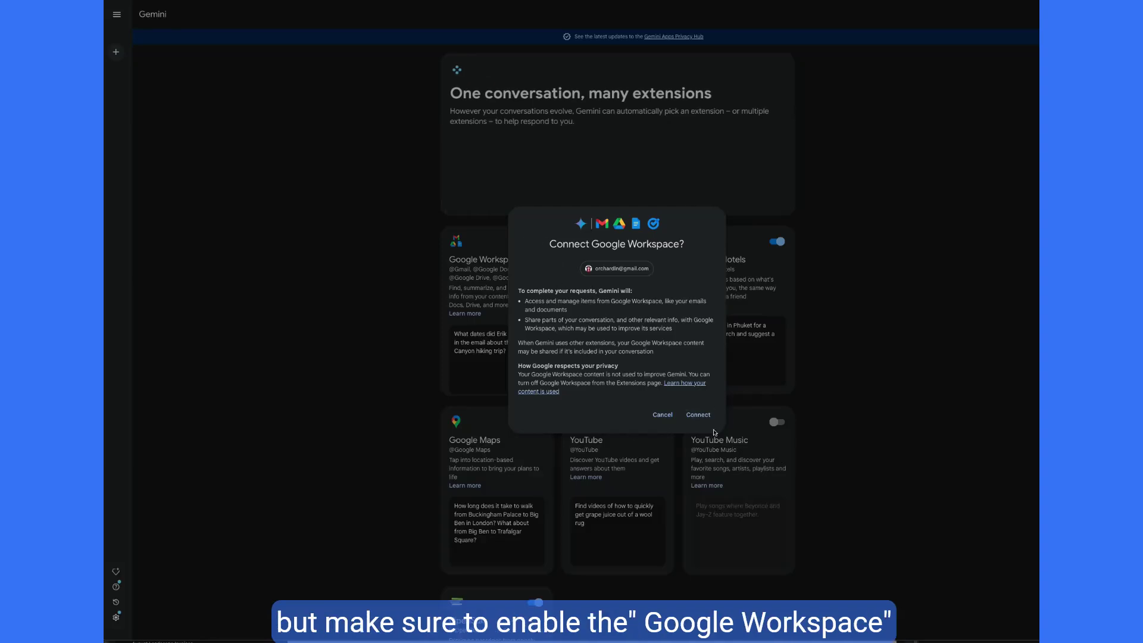
pyautogui.click(698, 415)
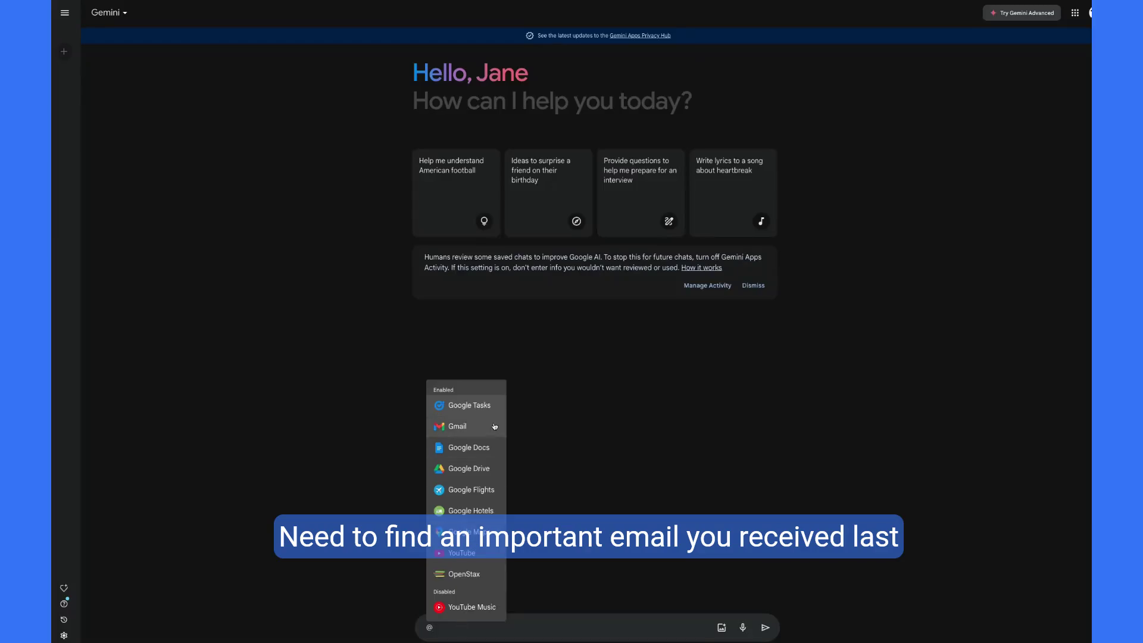
pyautogui.click(484, 428)
pyautogui.write('Gmail ,')
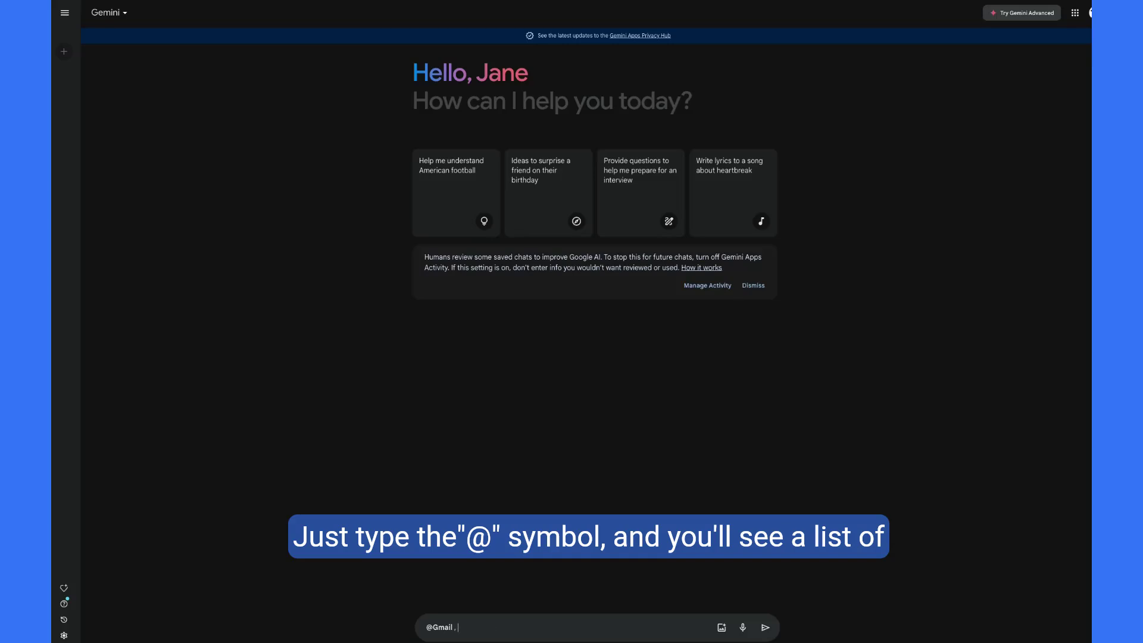
pyautogui.write('find the important email from last week')
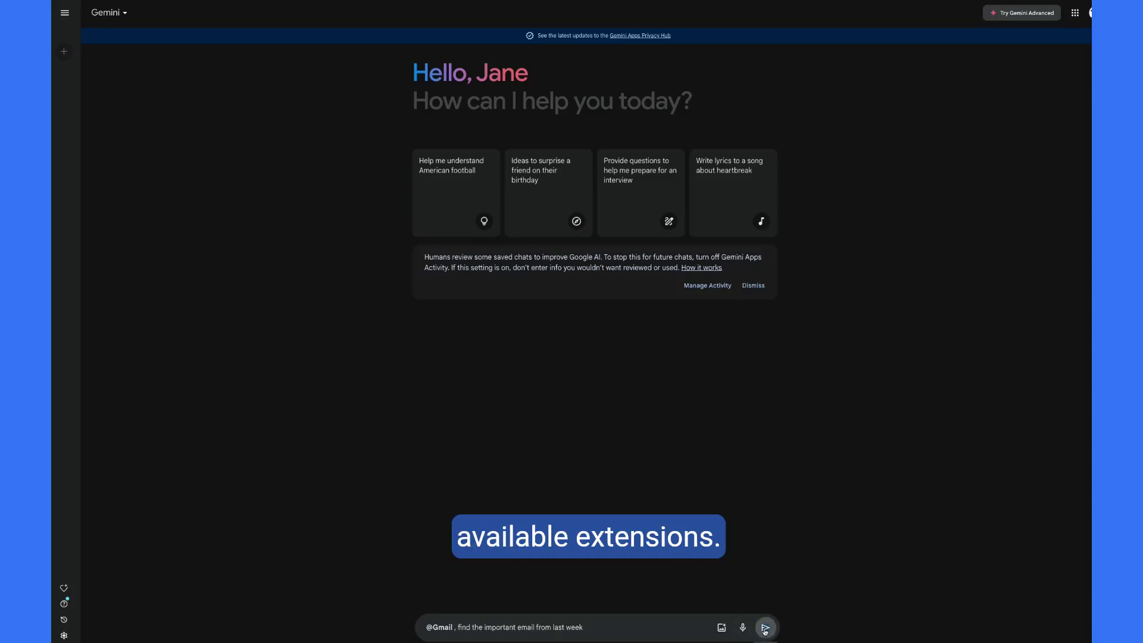
pyautogui.click(766, 628)
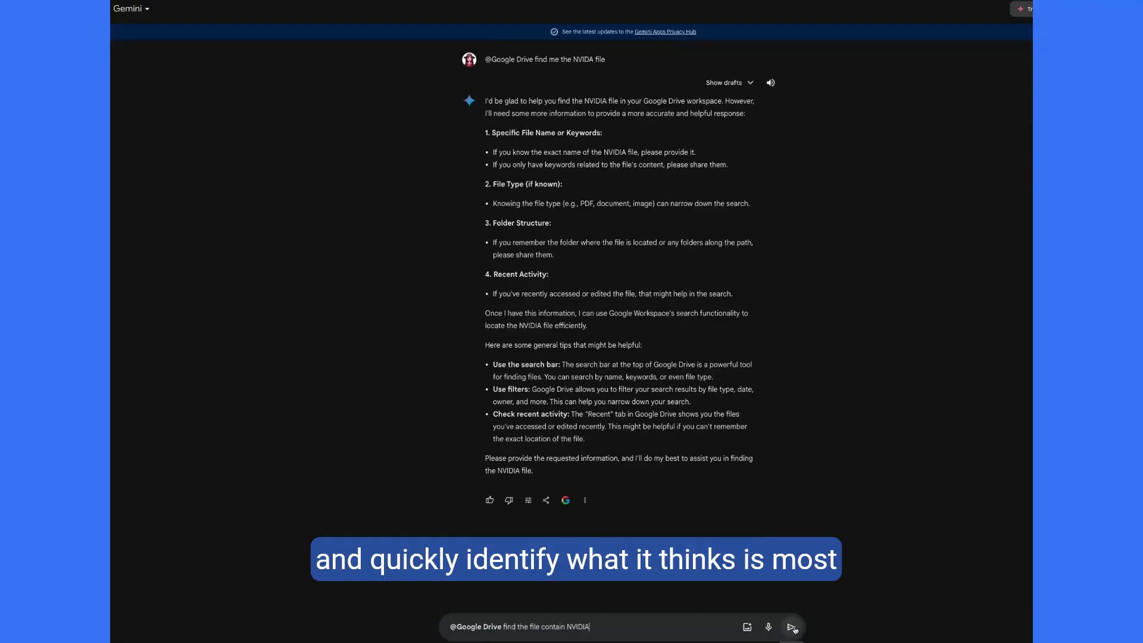
pyautogui.scroll(2, 617, 313)
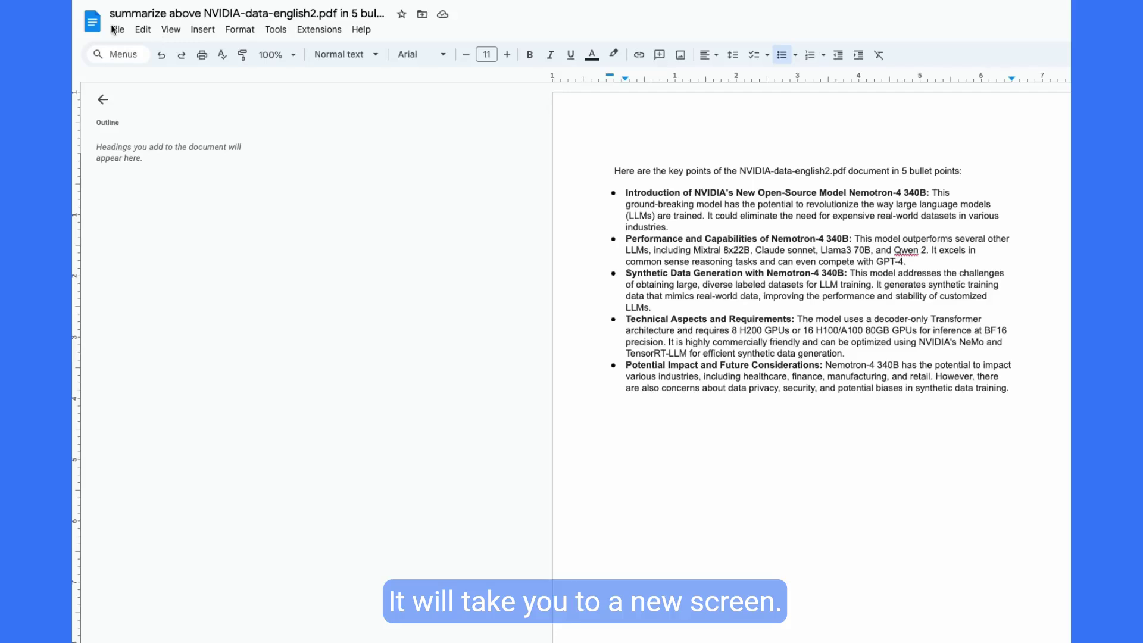
# - Open the exported NVIDIA summary Doc's File menu, then the Gemini answer's Share options
pyautogui.click(116, 30)
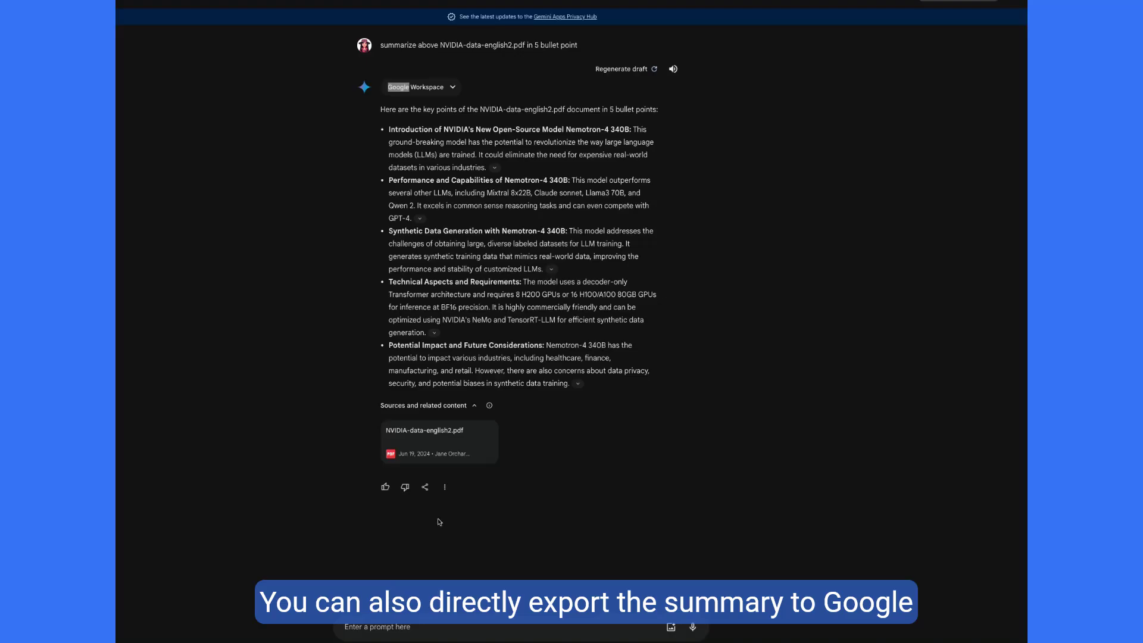
pyautogui.click(424, 488)
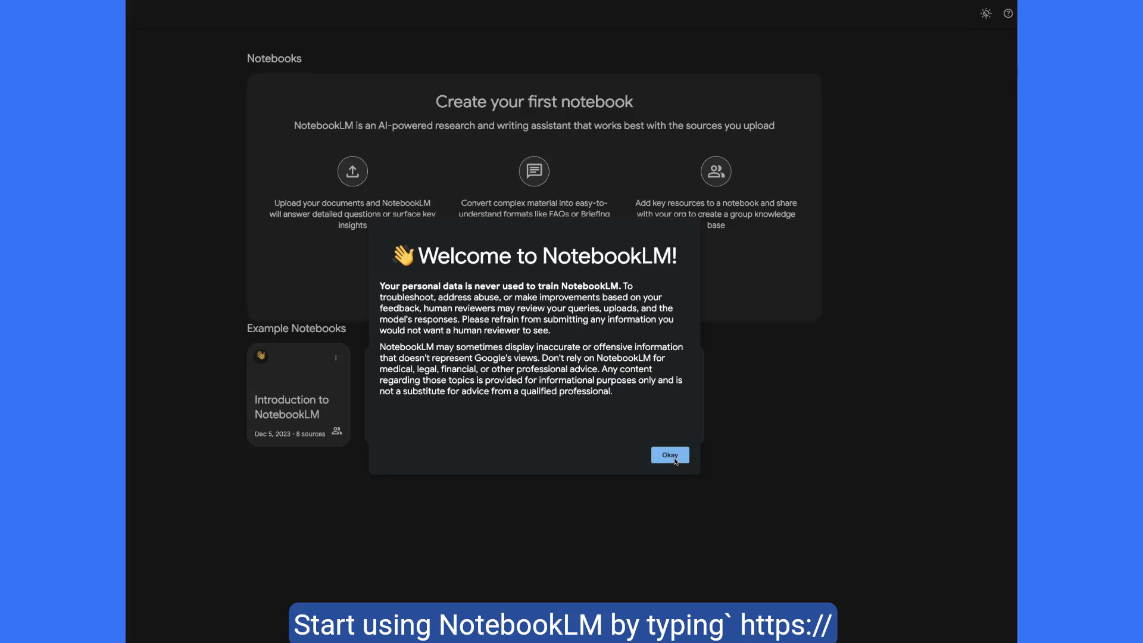
# - Dismiss the recurring NotebookLM welcome notice and open the Introduction to NotebookLM notebook
pyautogui.click(671, 456)
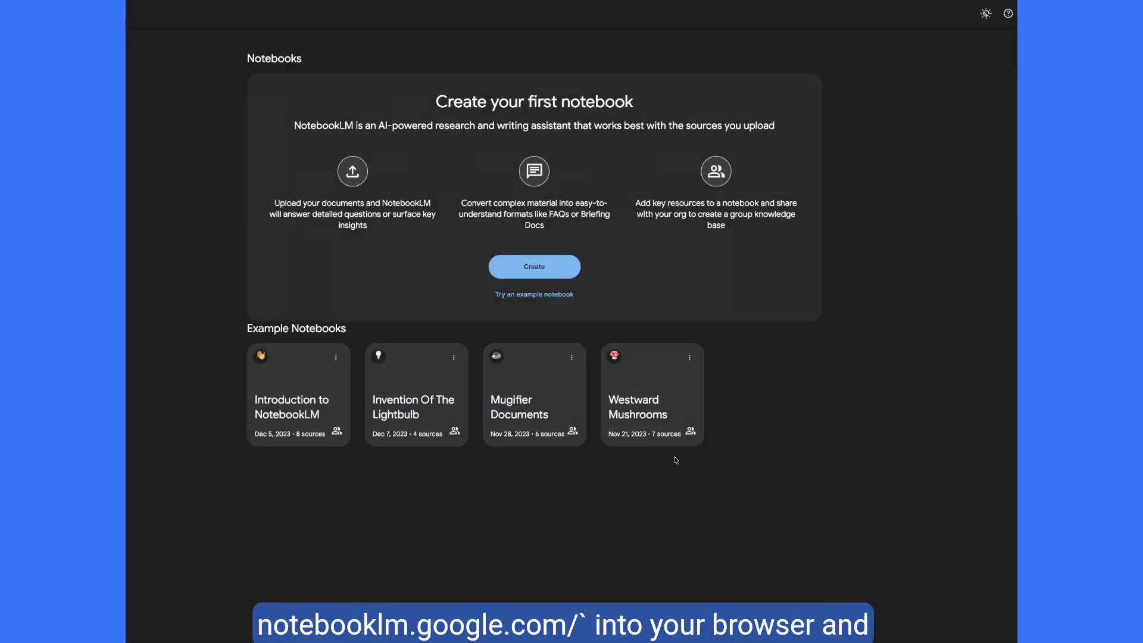
pyautogui.click(535, 271)
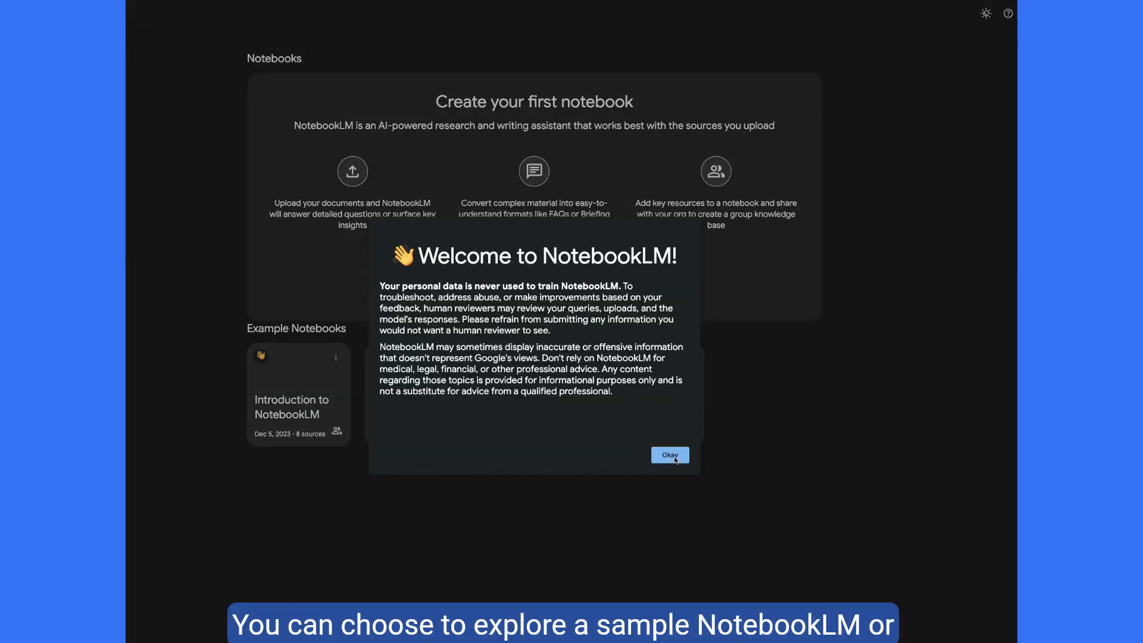
pyautogui.click(670, 456)
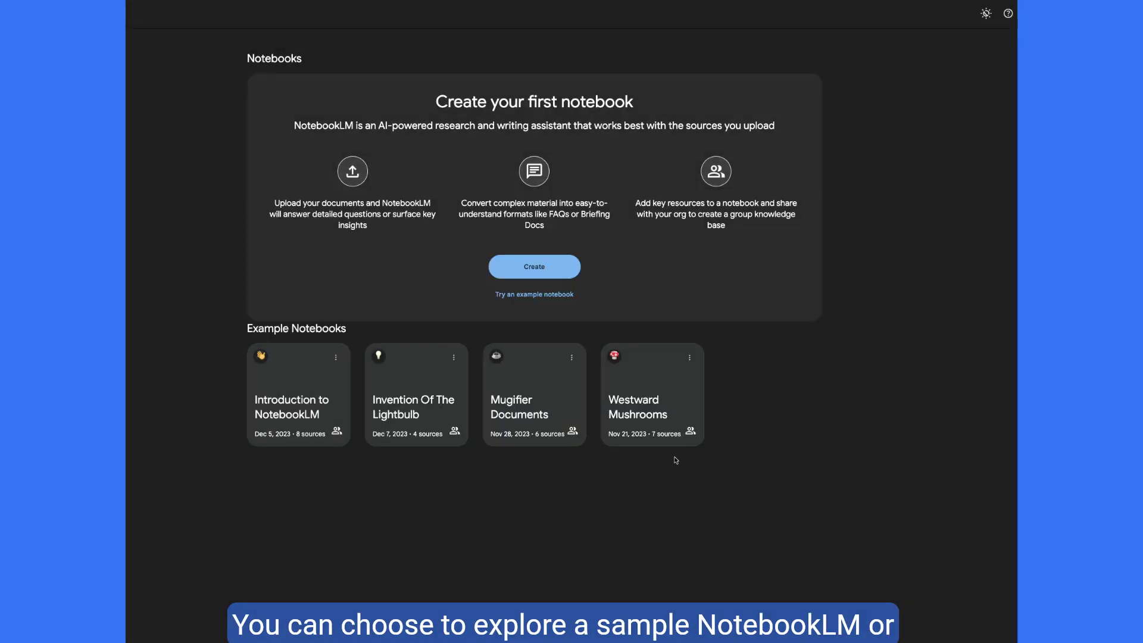
pyautogui.click(537, 270)
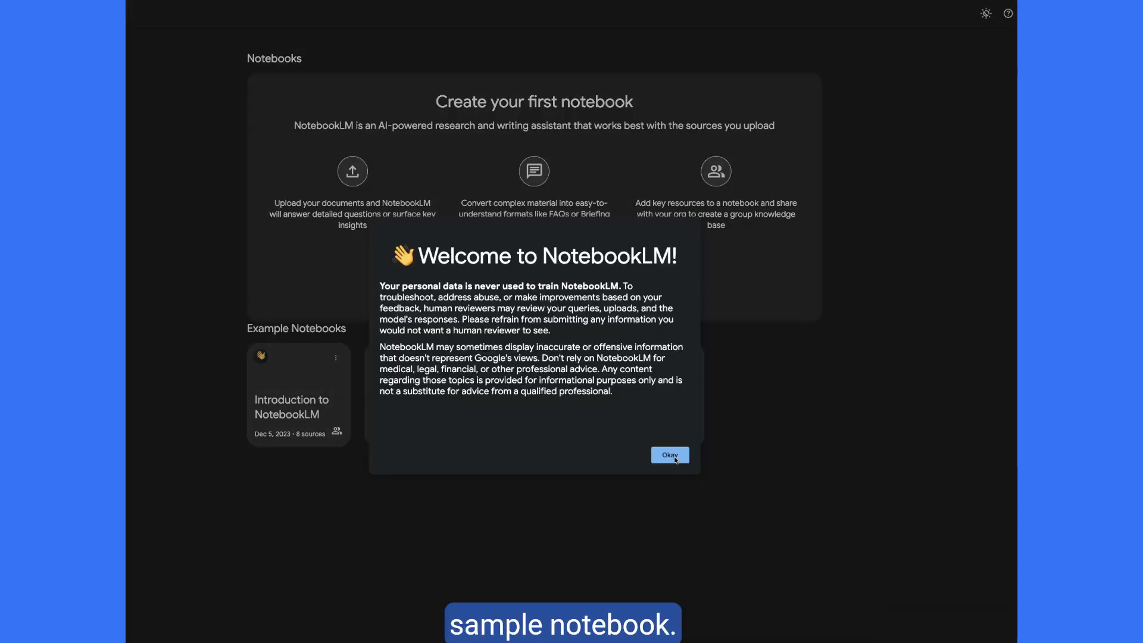
pyautogui.click(676, 459)
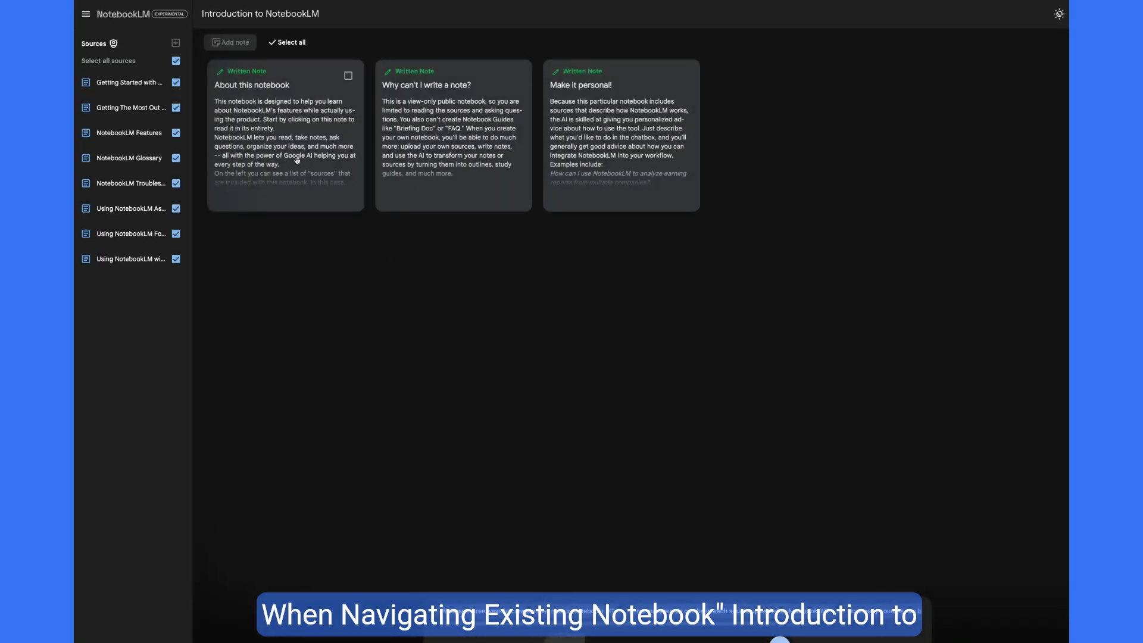
# - Read the About this notebook note, then ask about creating notes, guide types and note limitations
pyautogui.click(298, 158)
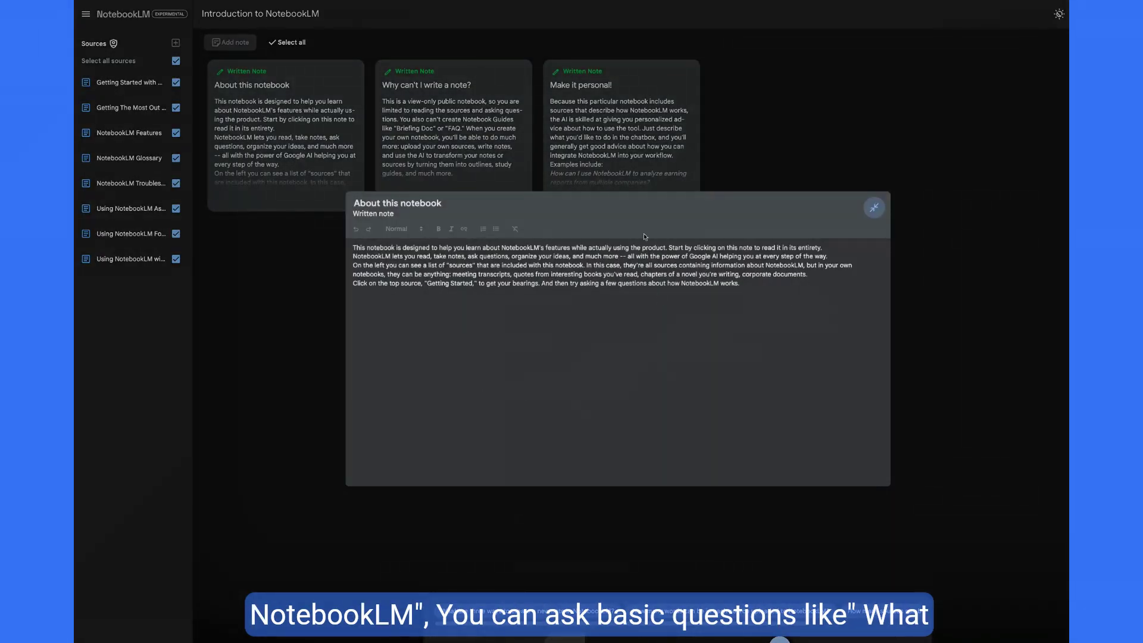
pyautogui.click(875, 209)
pyautogui.press('Return')
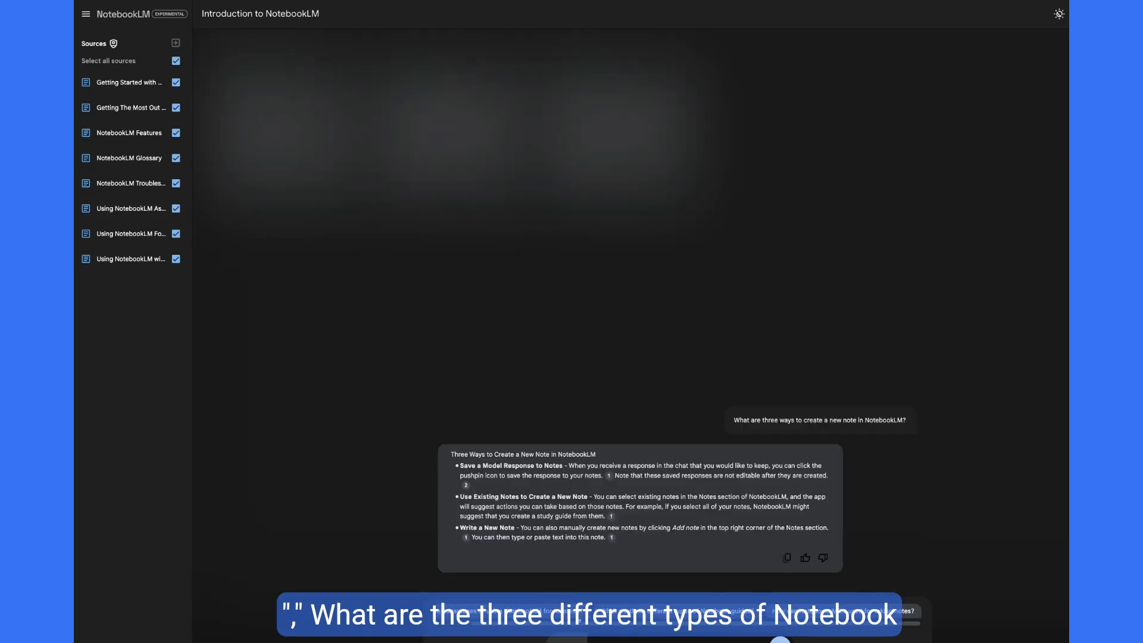
pyautogui.press('Return')
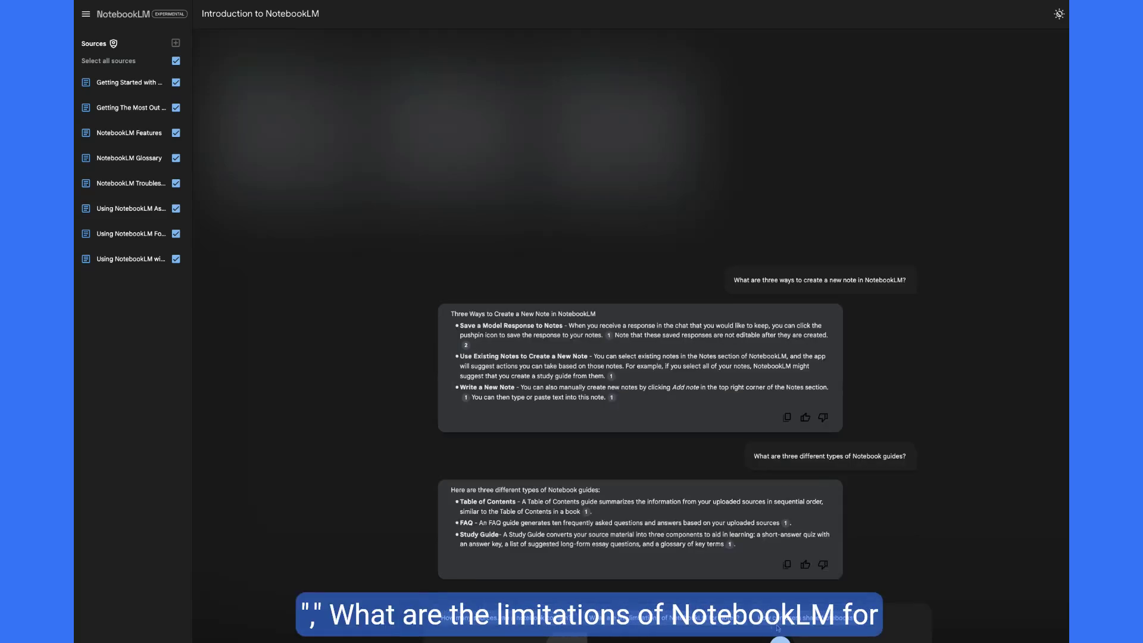
pyautogui.press('Return')
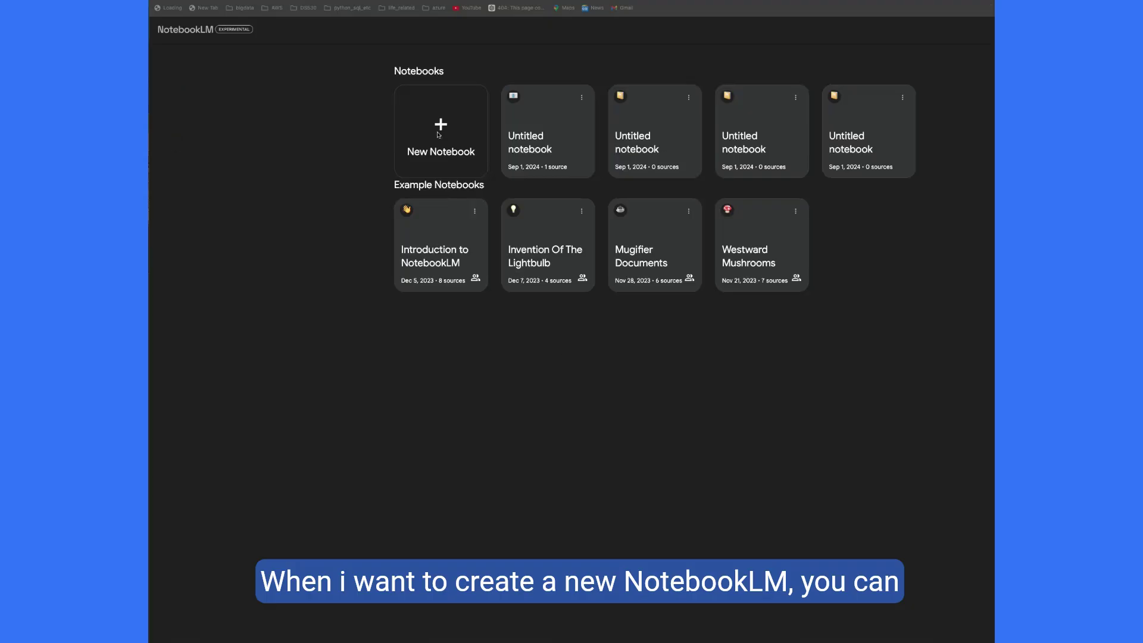
# - Create a notebook from the Gmail account guide and explore its Gmail login and Organize emails topics
pyautogui.click(439, 133)
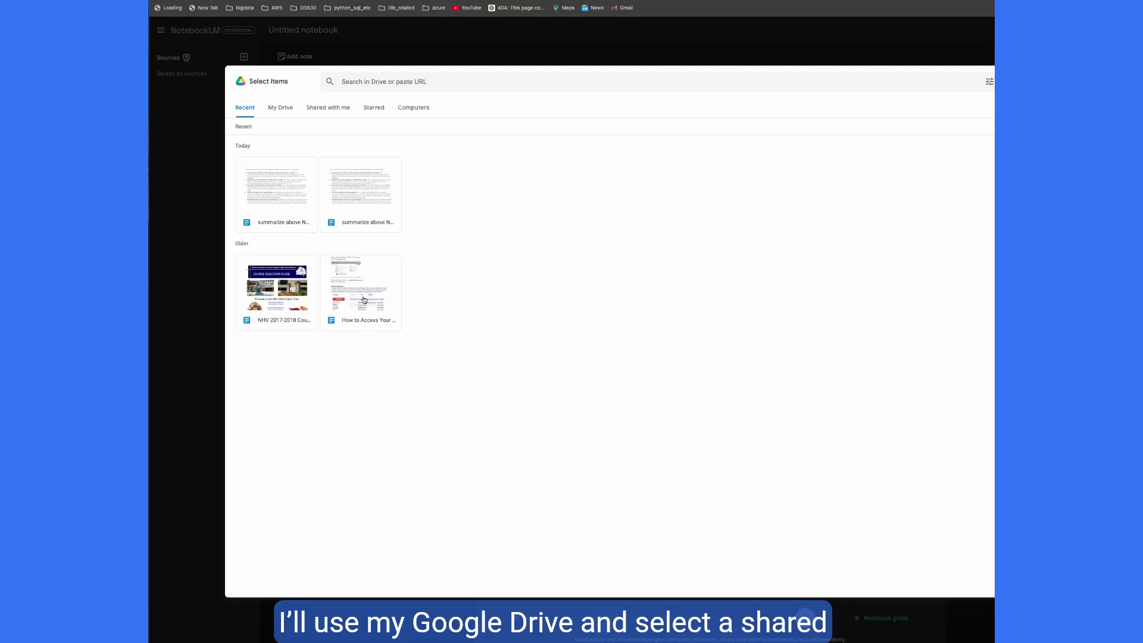
pyautogui.click(364, 300)
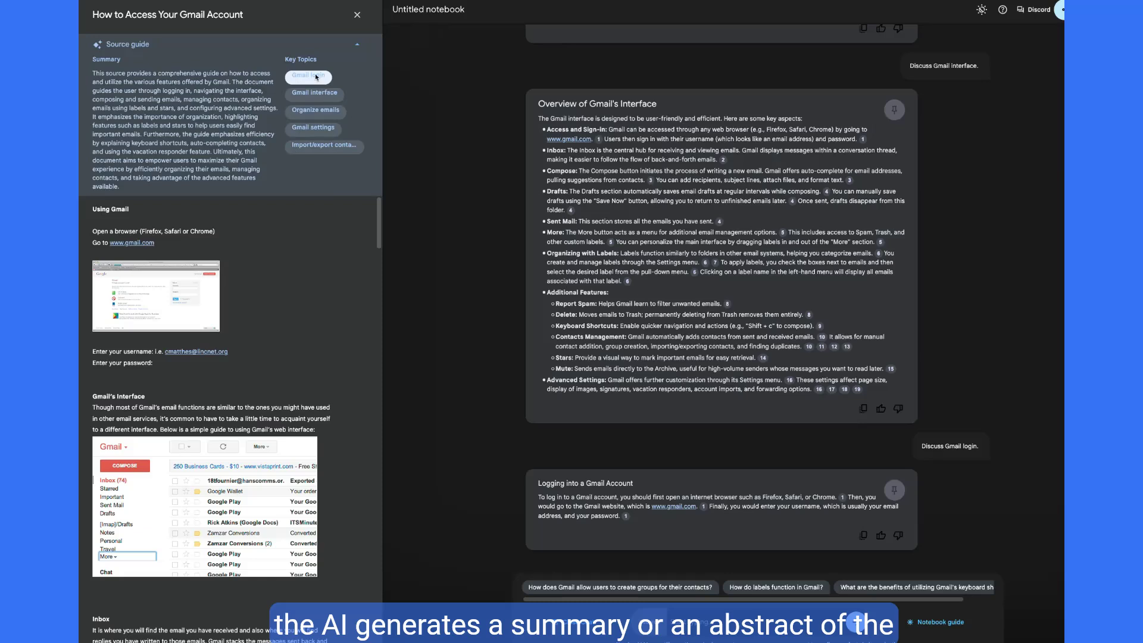
pyautogui.click(317, 76)
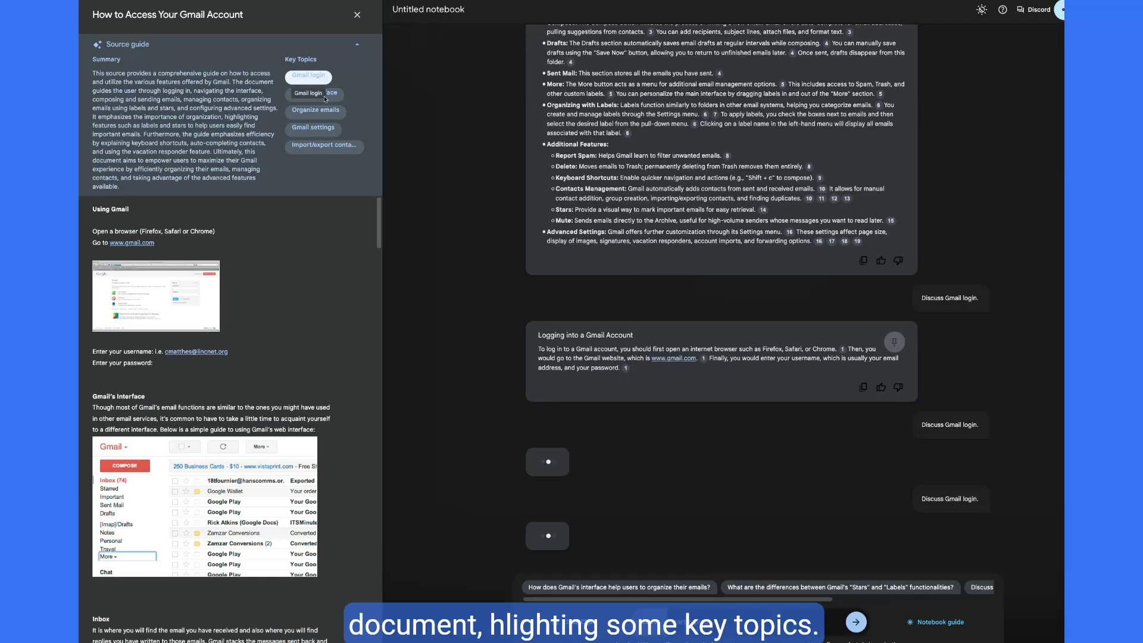
pyautogui.click(315, 93)
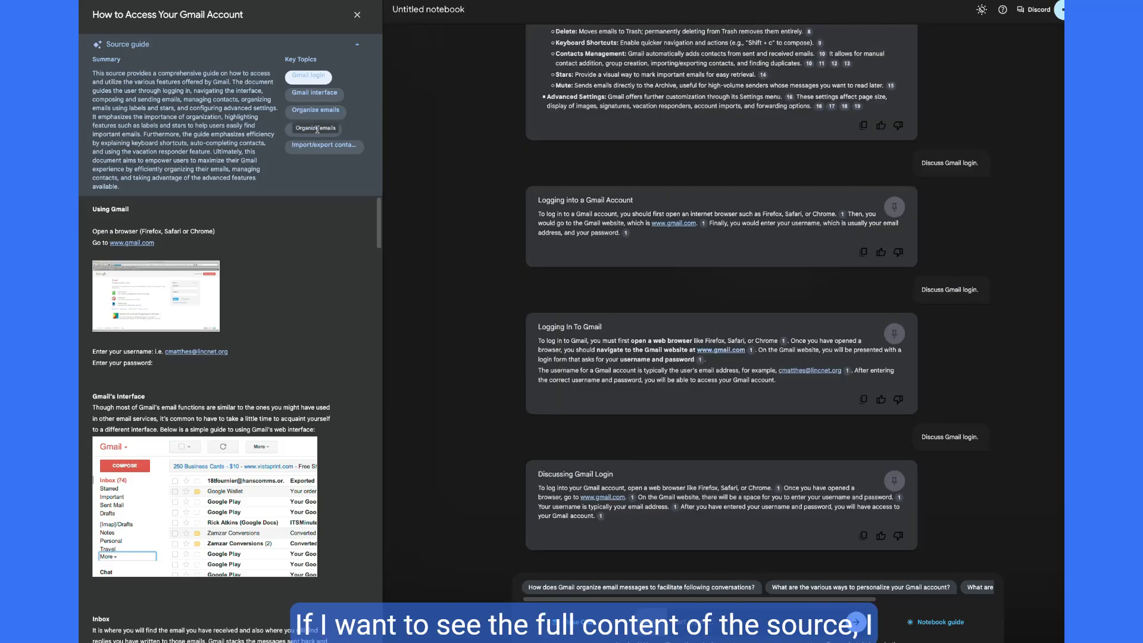
pyautogui.click(358, 152)
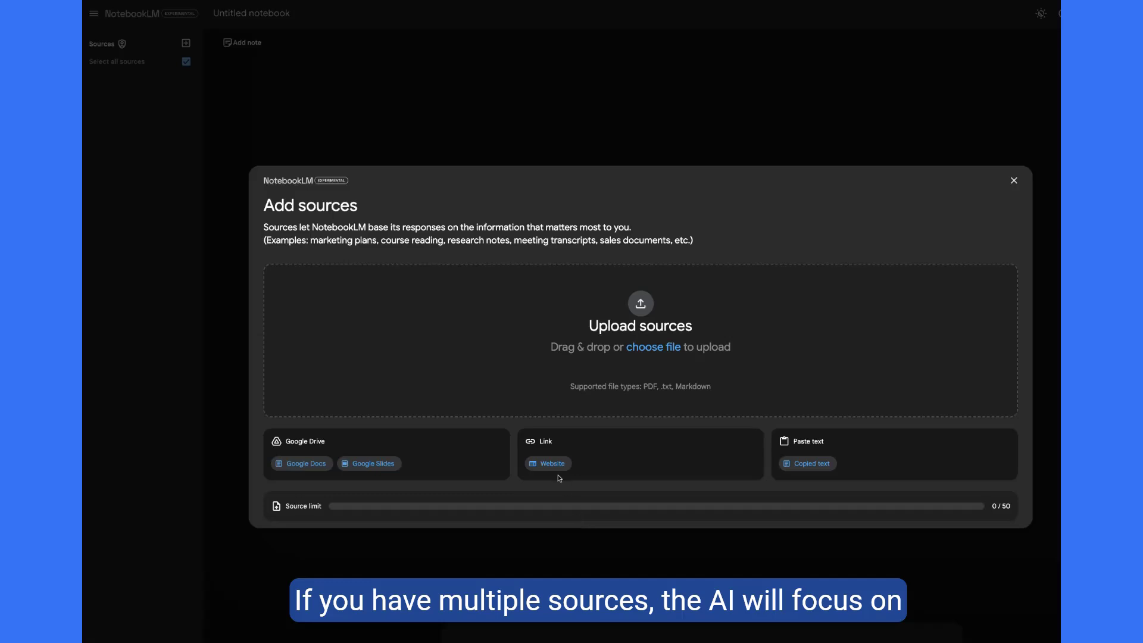
# - Add an NVIDIA website link and the NVIDIA summary document from My Drive as sources
pyautogui.doubleClick(550, 445)
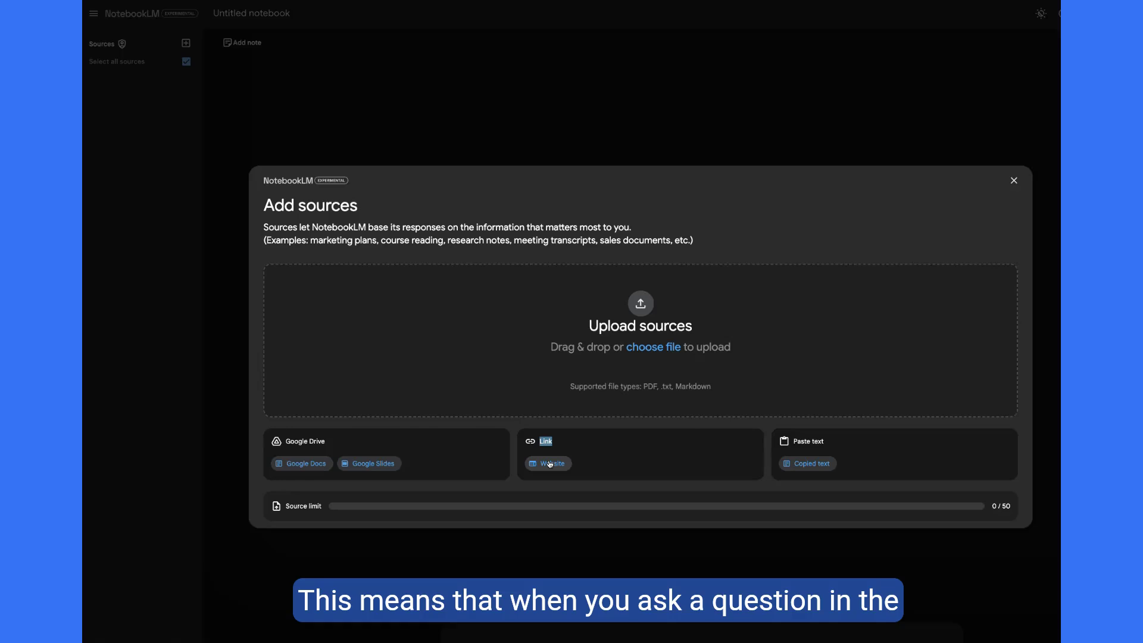
pyautogui.click(549, 464)
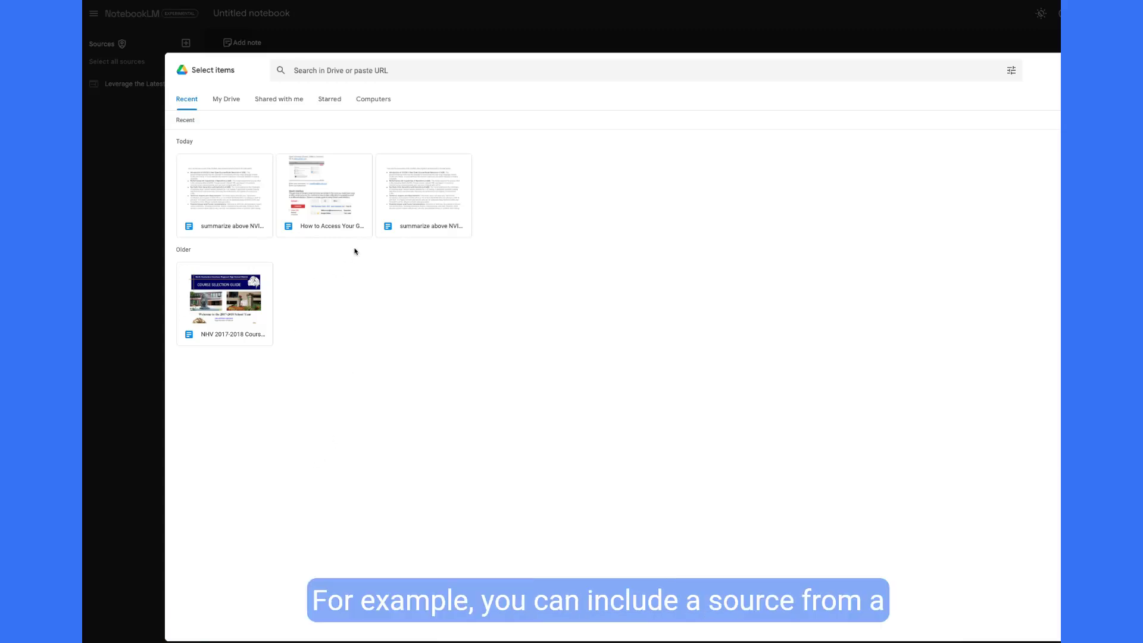
pyautogui.click(223, 101)
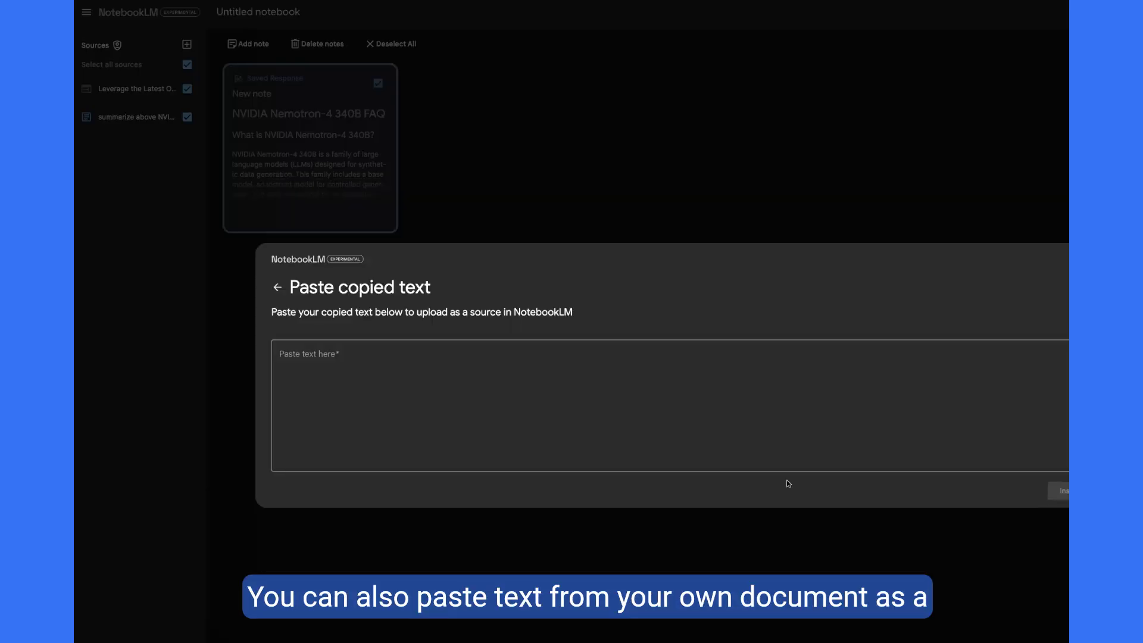
# - Paste the copied Nemotron-4 340B reward model text and insert it as a source
pyautogui.click(521, 427)
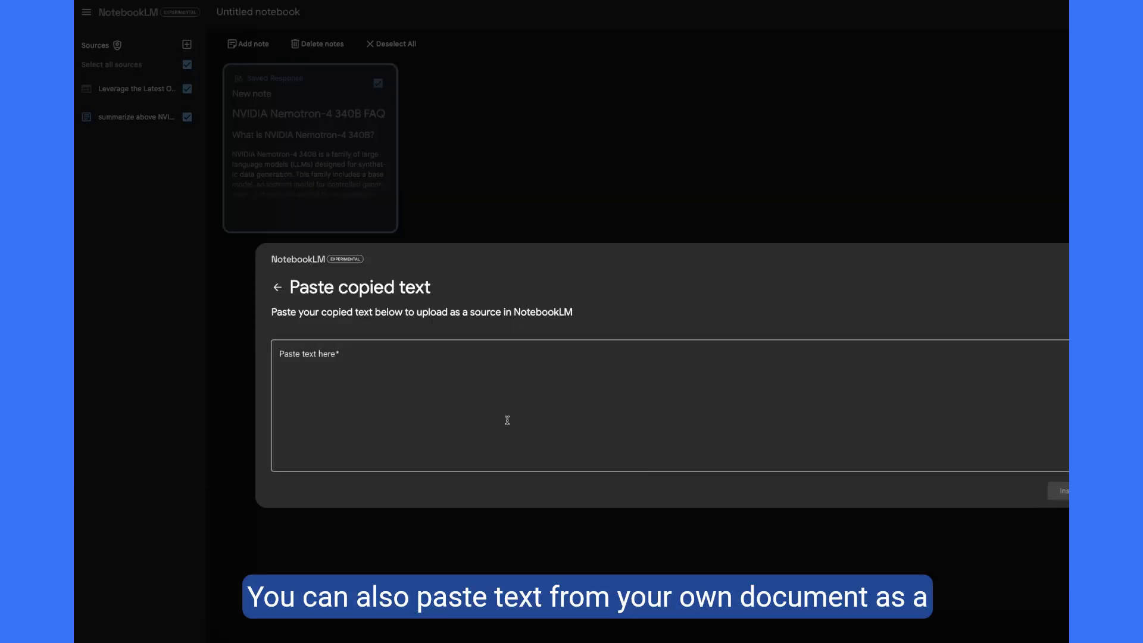
pyautogui.hotkey('ctrl', 'v')
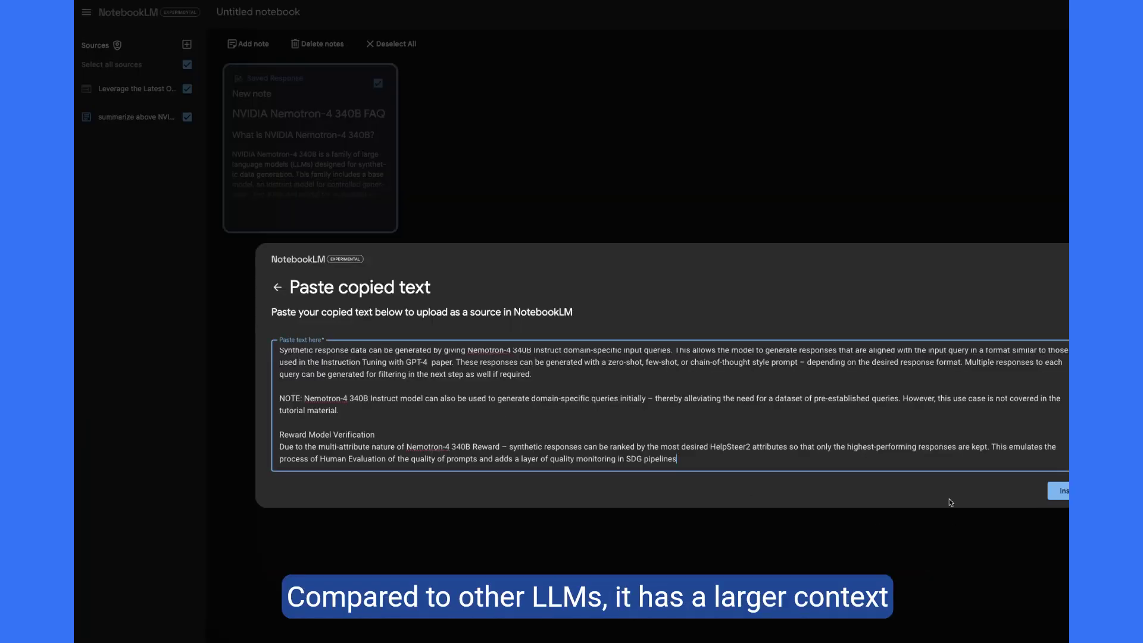
pyautogui.click(907, 462)
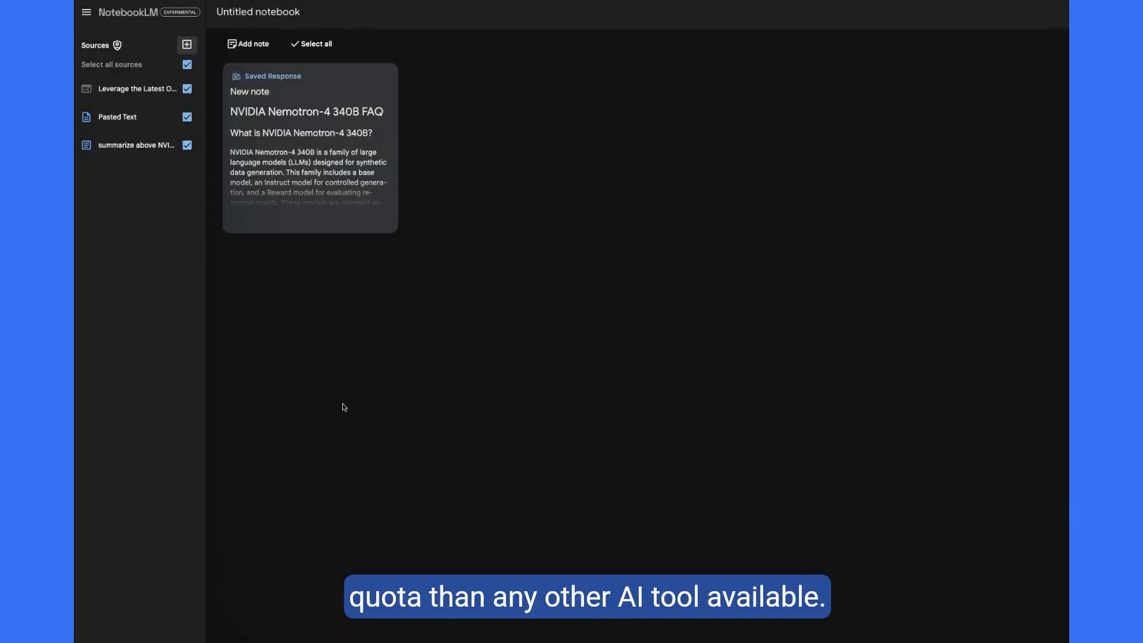
# - Open the saved Nemotron-4 340B FAQ note, then close and deselect it
pyautogui.click(313, 156)
pyautogui.click(290, 102)
pyautogui.click(291, 100)
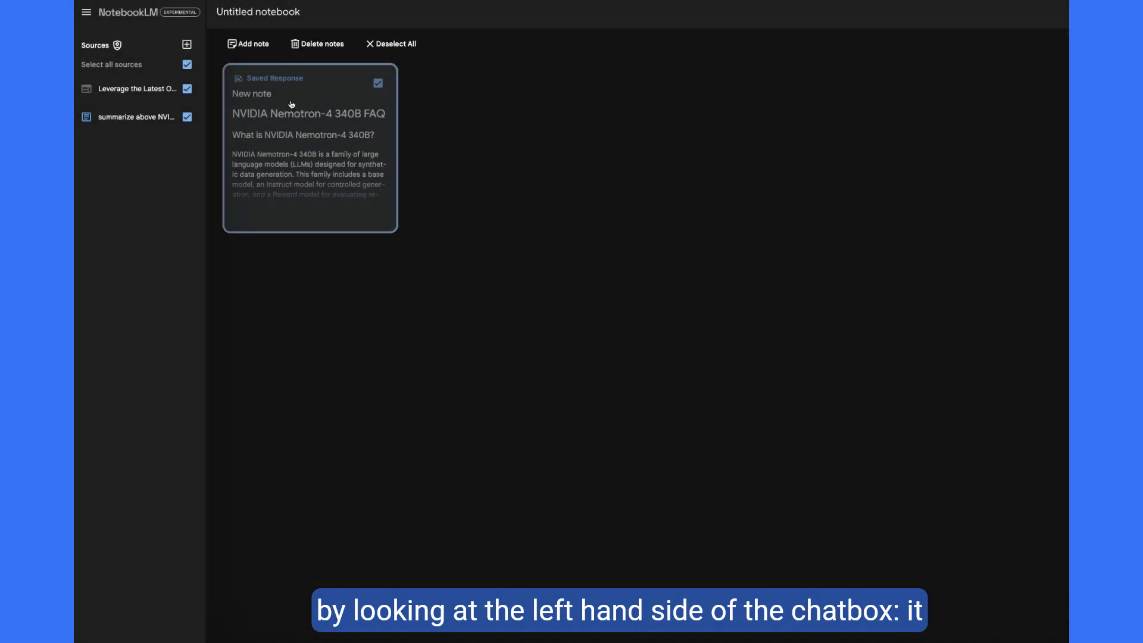
pyautogui.click(264, 118)
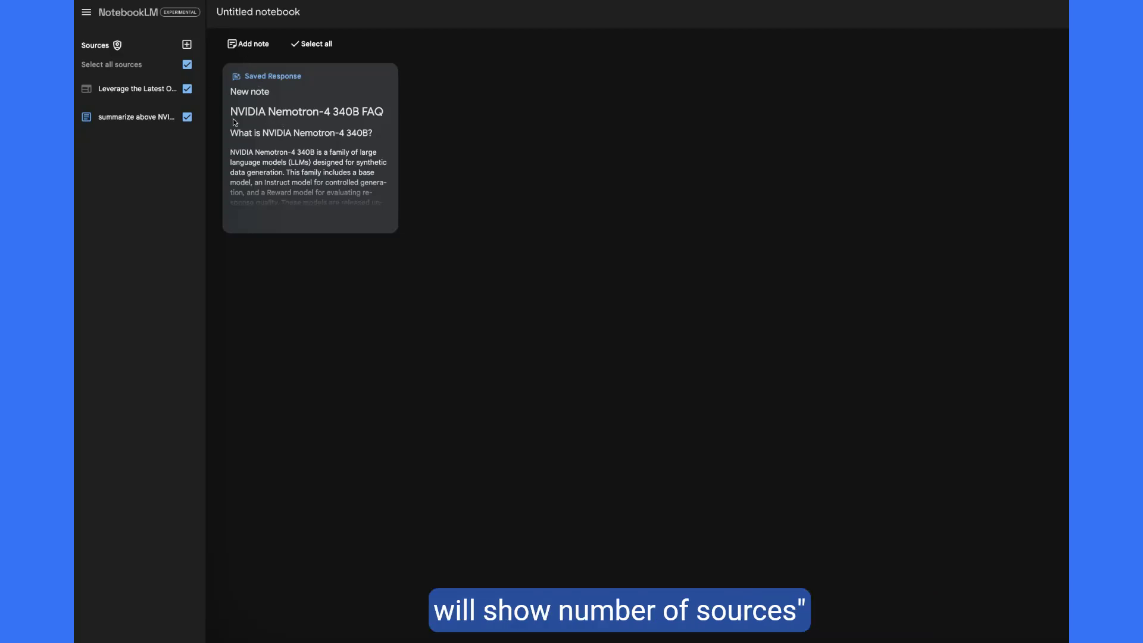